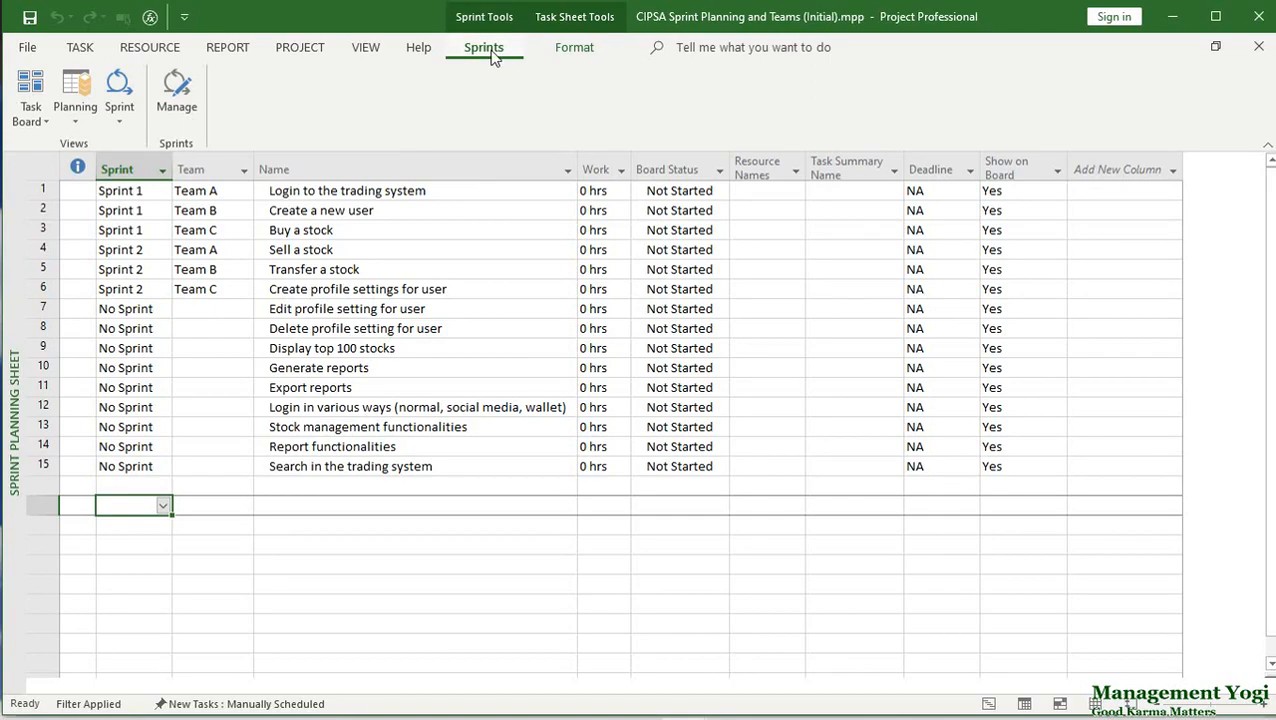
- Review the list of defined sprints with their lengths and dates, and the Sprint 1 tasks in the planning sheet
{"action": "left_click", "coordinate": [180, 97]}
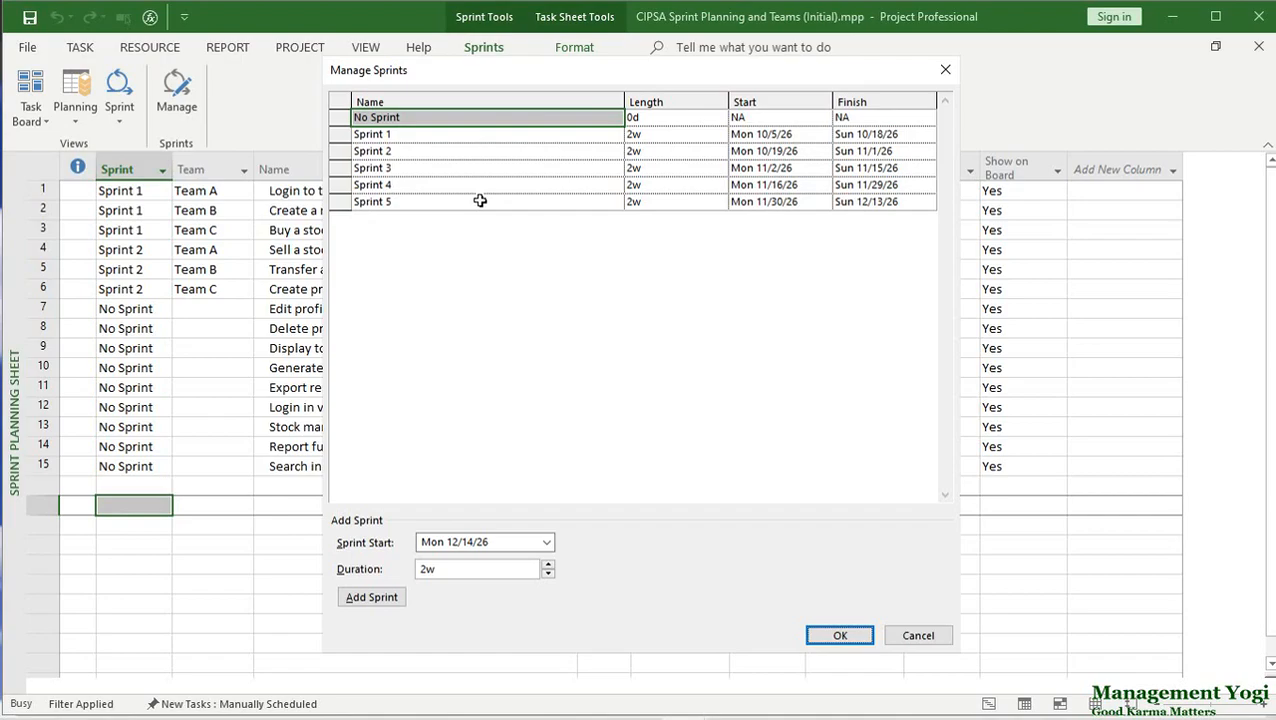
{"action": "left_click", "coordinate": [914, 636]}
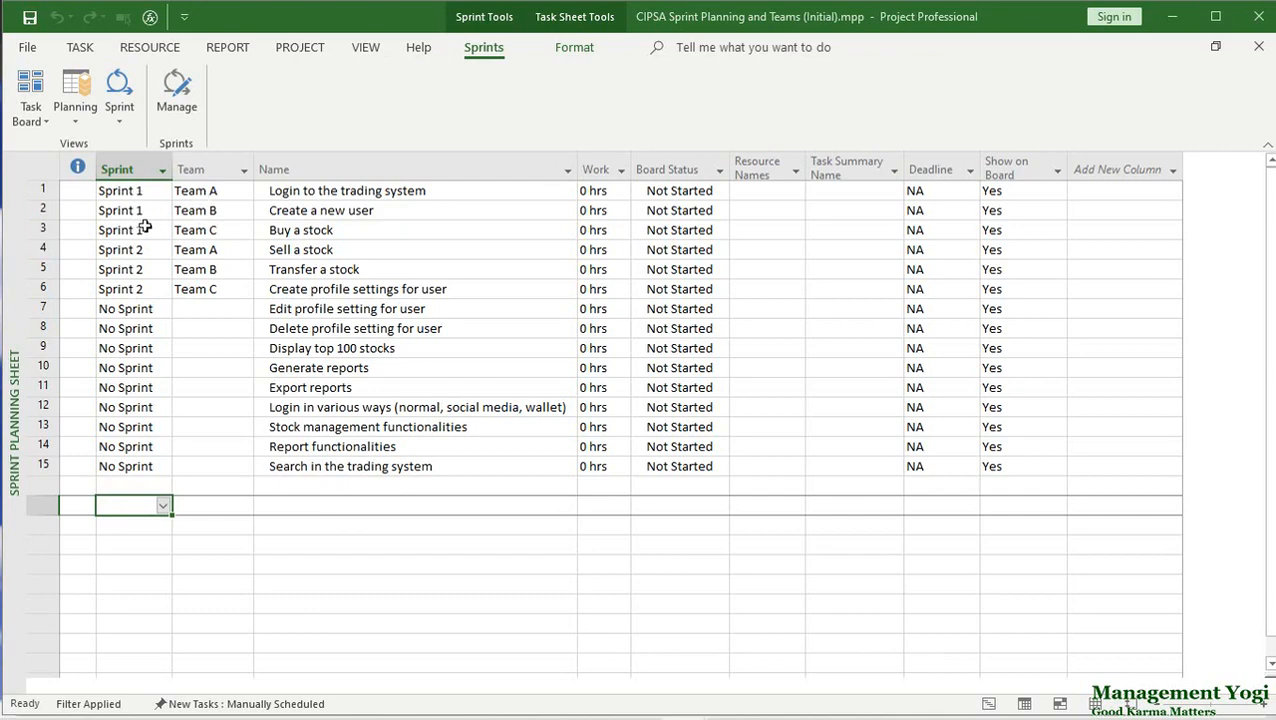
{"action": "left_click", "coordinate": [319, 214]}
{"action": "left_click", "coordinate": [224, 230]}
{"action": "left_click", "coordinate": [313, 231]}
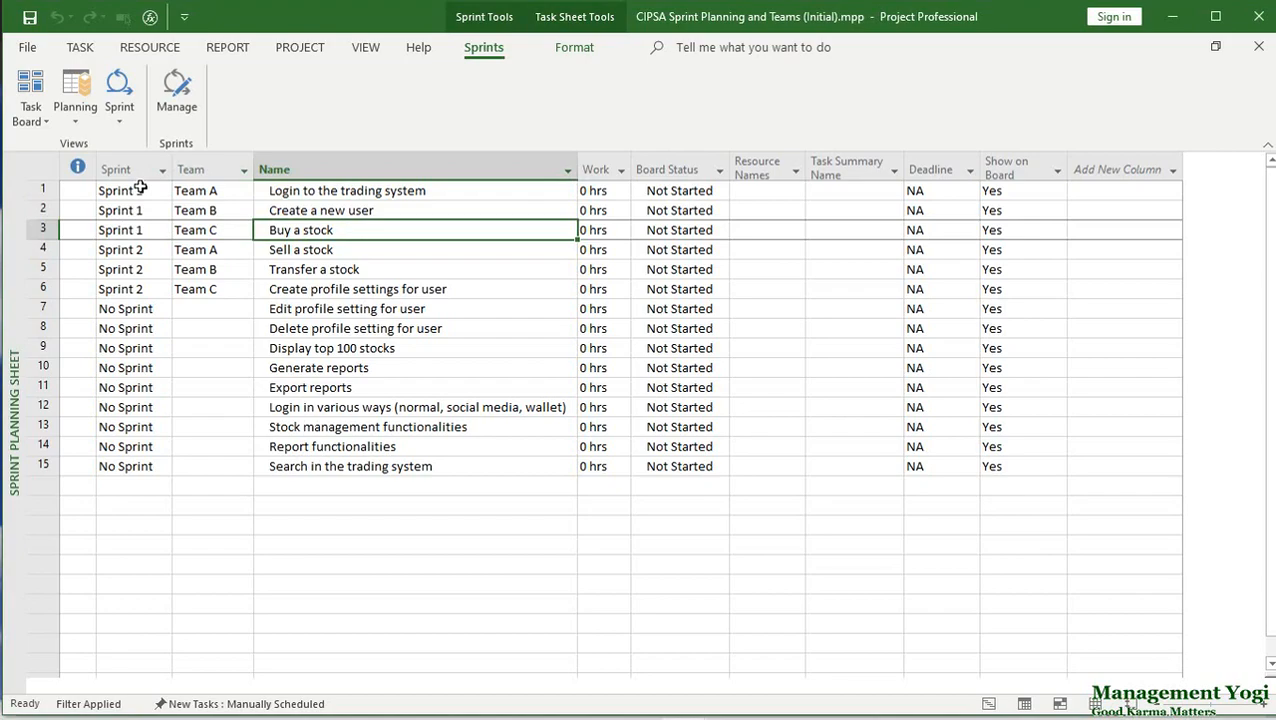
- Insert a Sprint Start column before the Team column in the sprint planning sheet
{"action": "left_click", "coordinate": [206, 164]}
{"action": "right_click", "coordinate": [207, 164]}
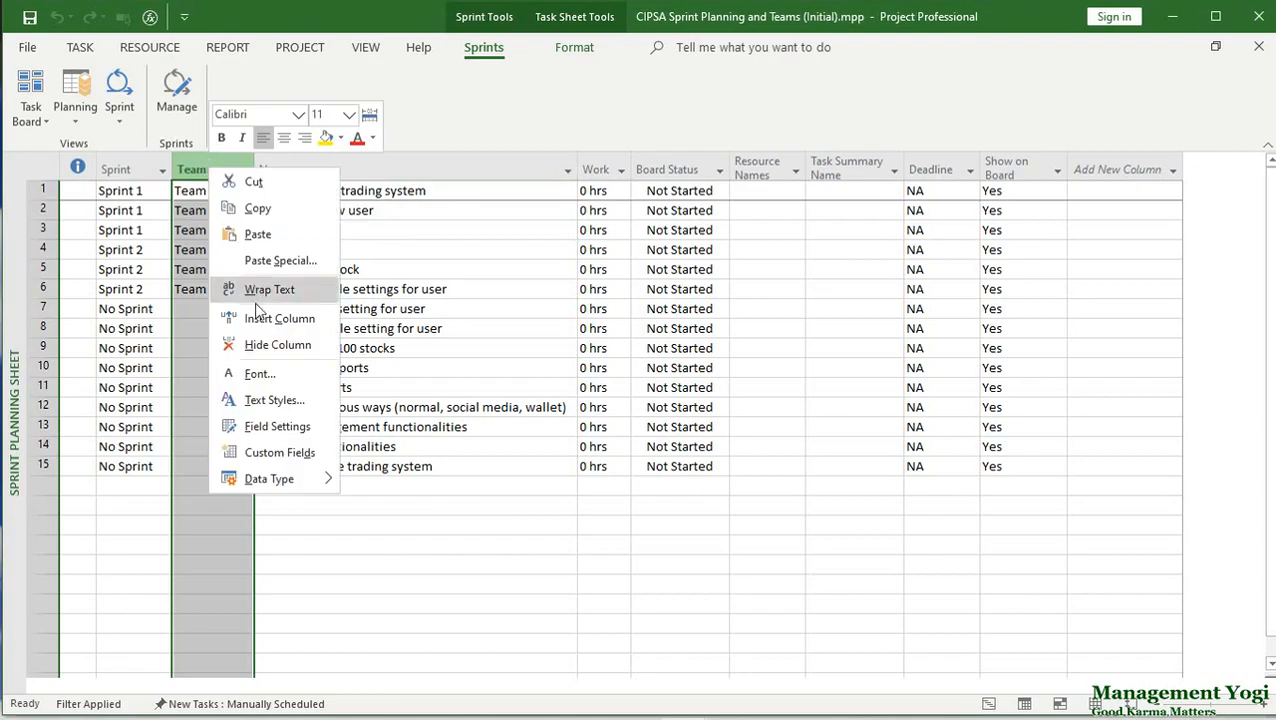
{"action": "left_click", "coordinate": [262, 317]}
{"action": "type", "text": "Sprint"}
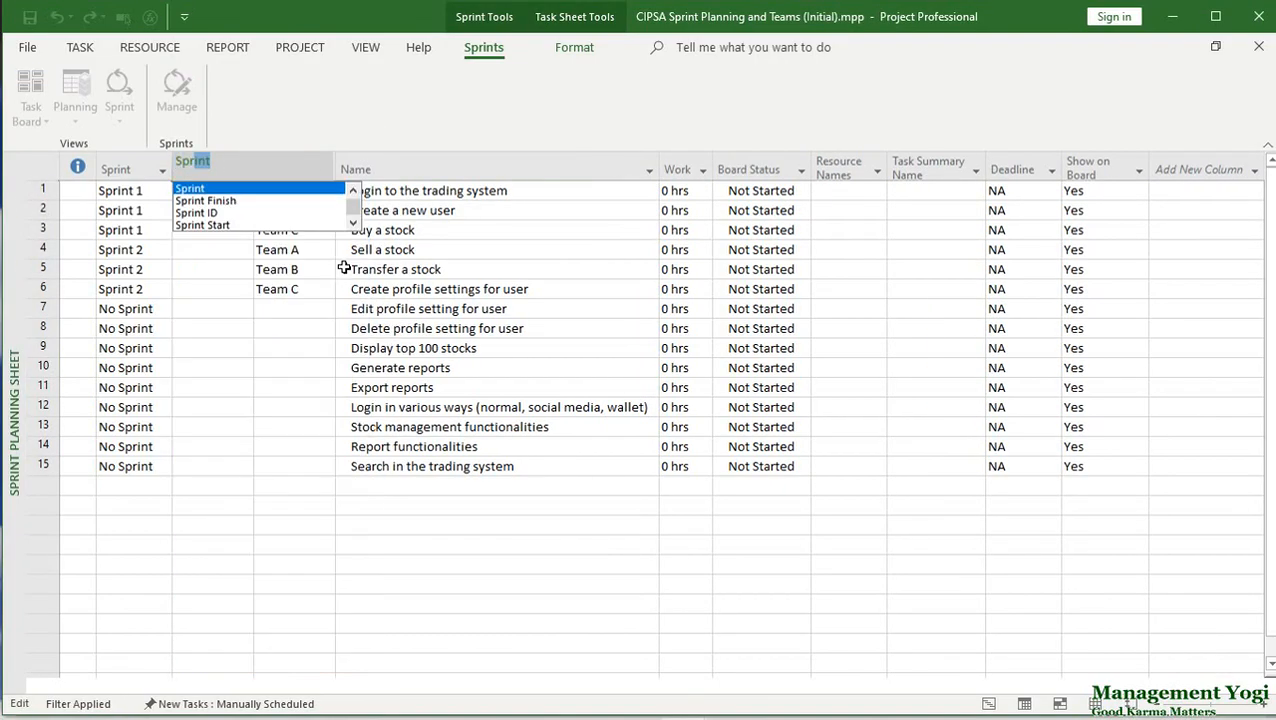
{"action": "key", "text": "Down"}
{"action": "key", "text": "Down"}
{"action": "key", "text": "Down"}
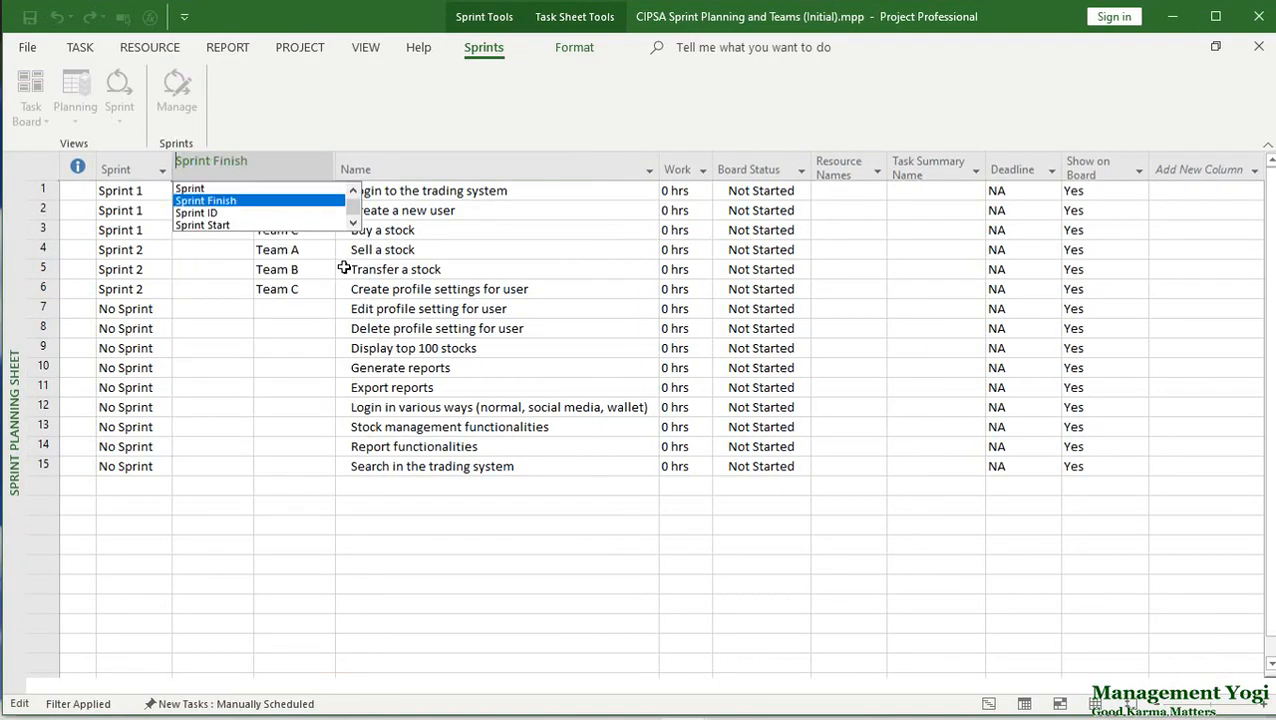
{"action": "key", "text": "Return"}
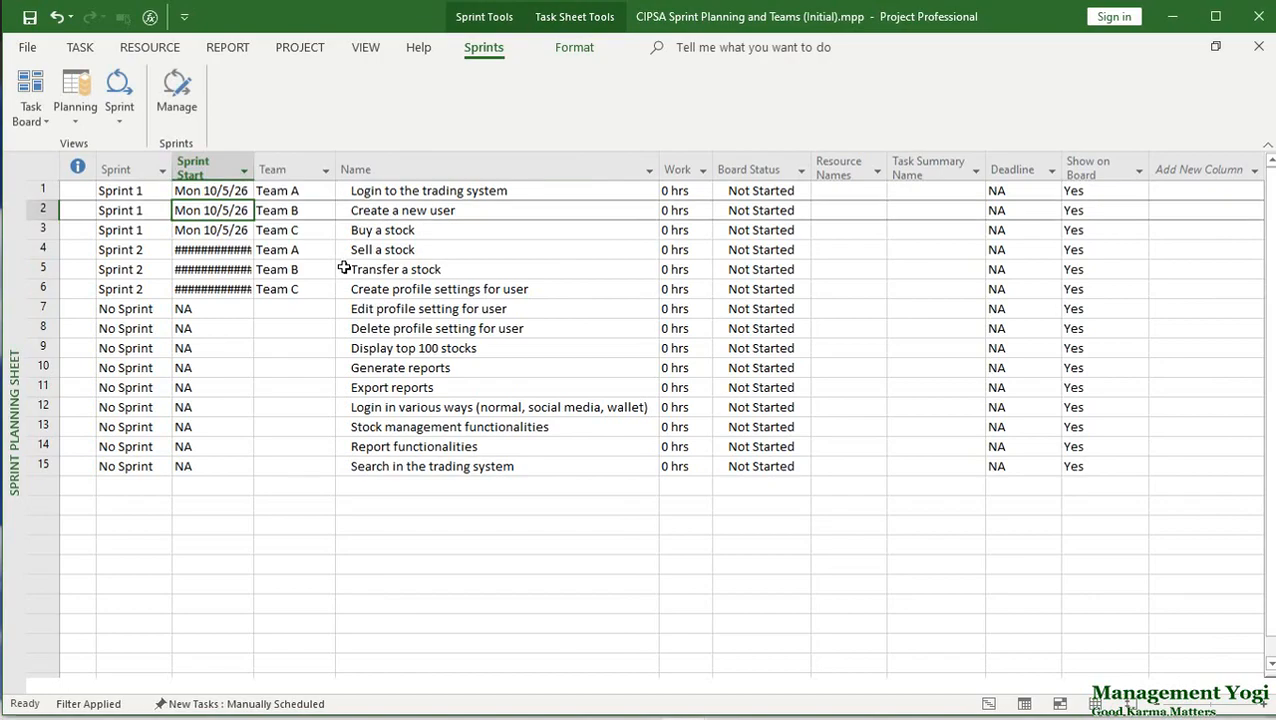
- Insert a Sprint Finish column before the Team column, and fit the widths of both sprint date columns to their contents
{"action": "right_click", "coordinate": [301, 165]}
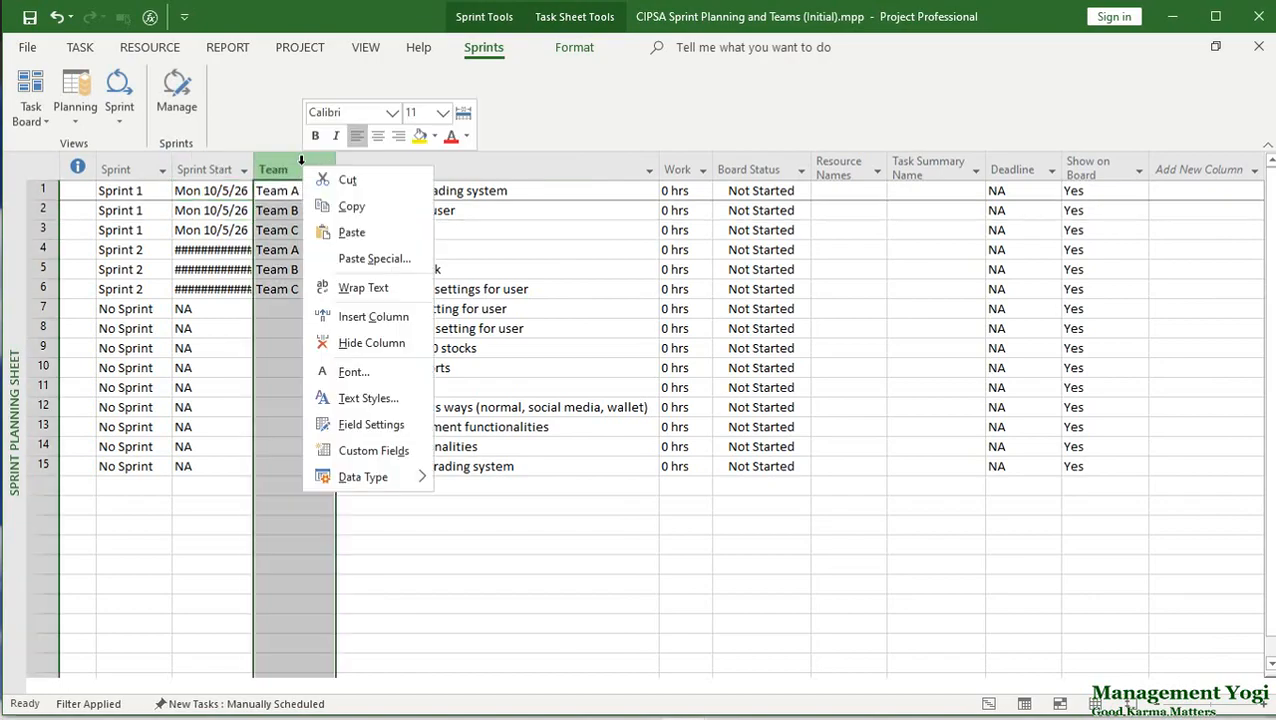
{"action": "left_click", "coordinate": [344, 318]}
{"action": "type", "text": "Sprint Finish"}
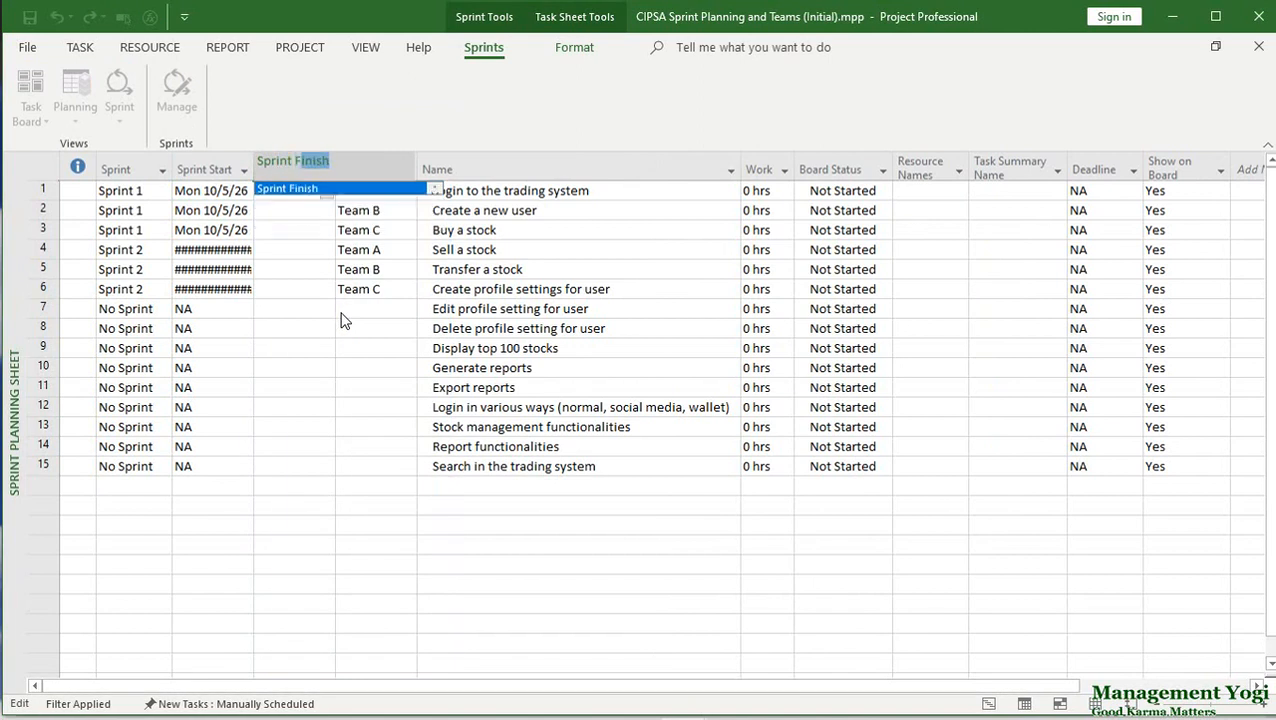
{"action": "key", "text": "Return"}
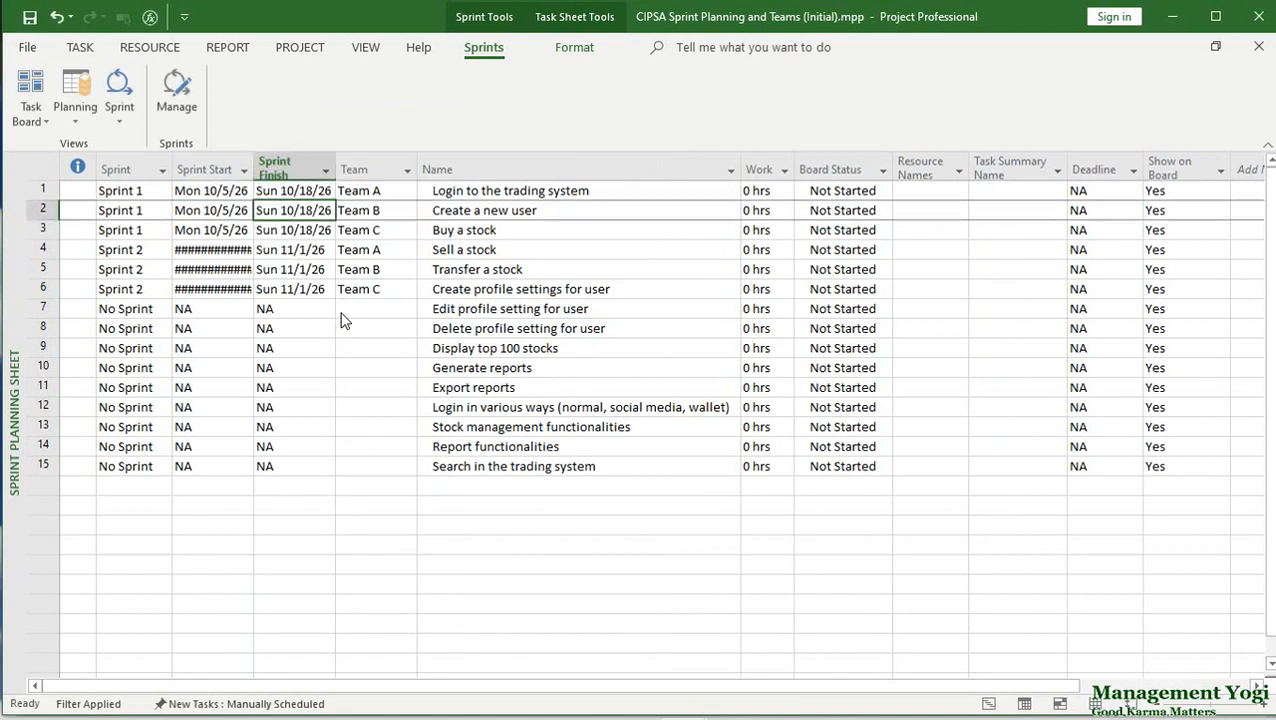
{"action": "double_click", "coordinate": [256, 162]}
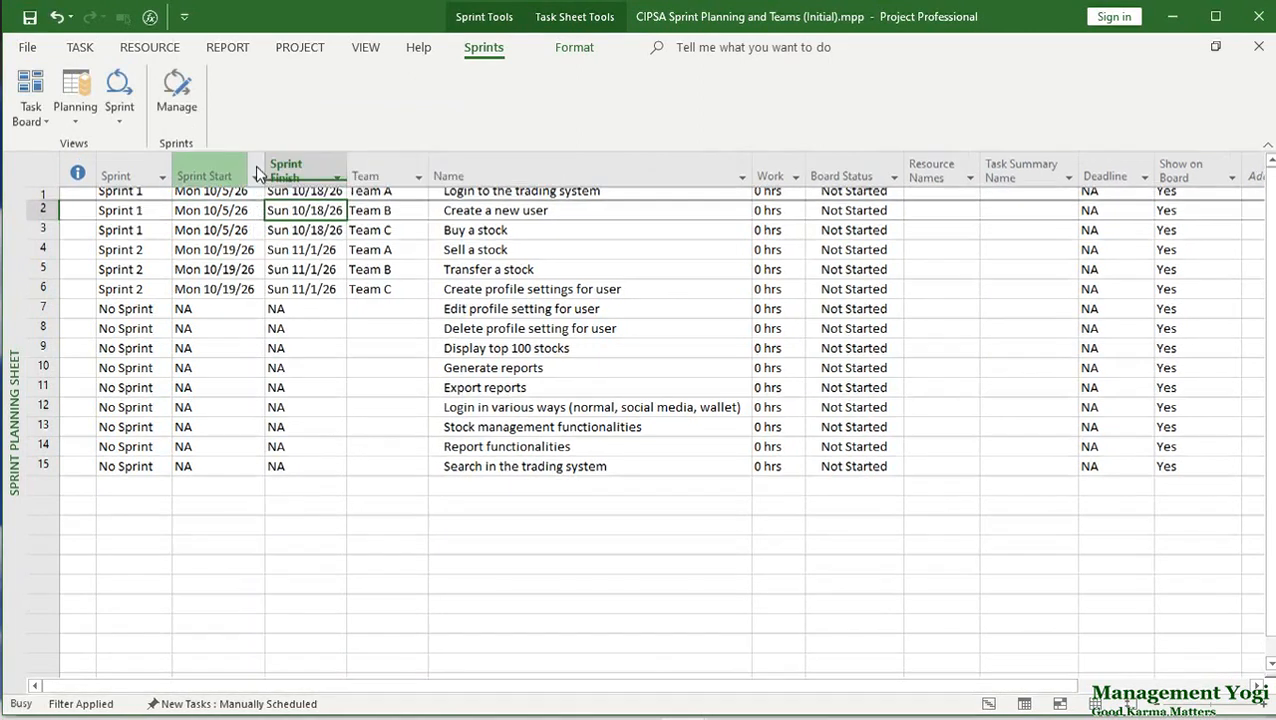
{"action": "double_click", "coordinate": [348, 163]}
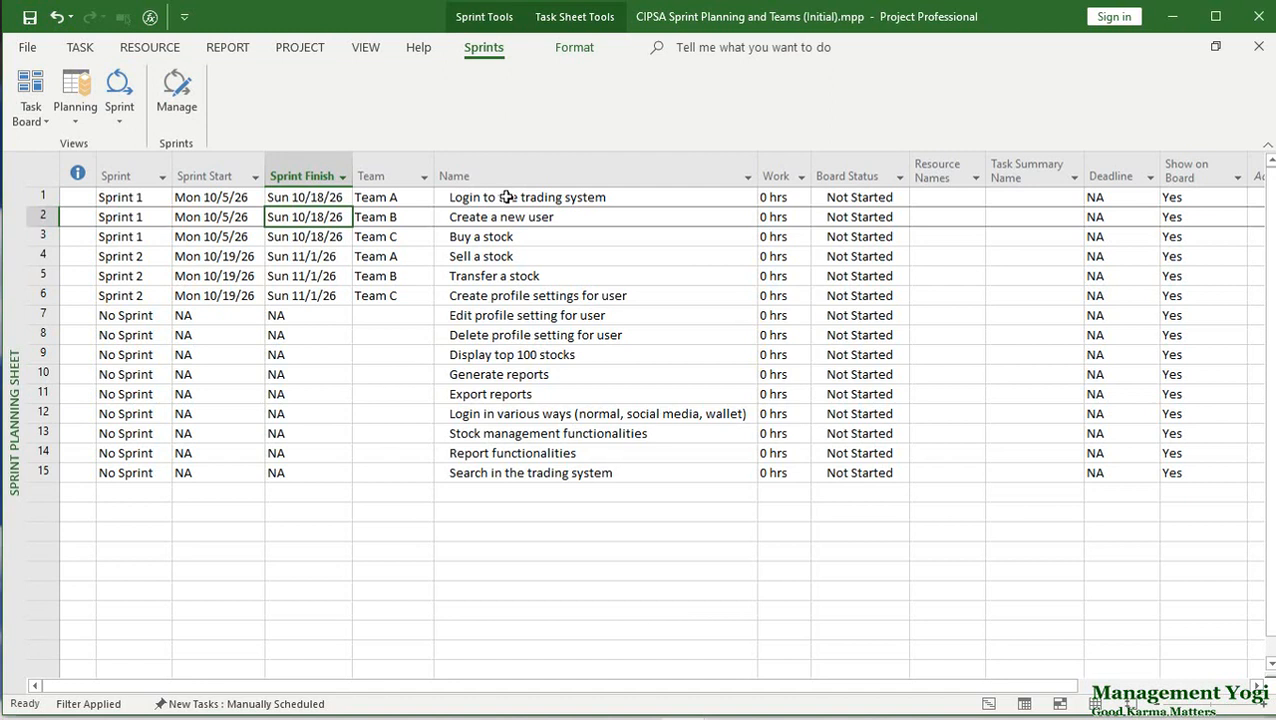
- Show the tasks in the Gantt Chart view, and switch to the project file CIPSA Sprint Planning and Teams.mpp
{"action": "left_click", "coordinate": [80, 50]}
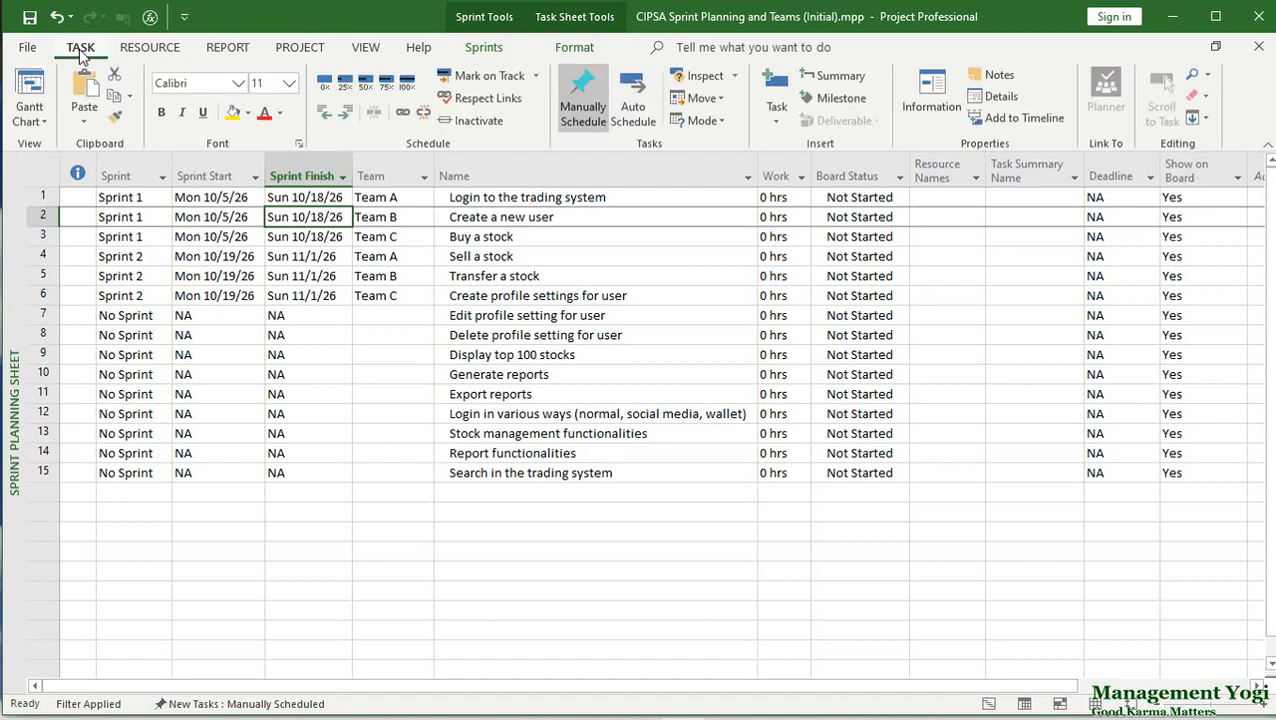
{"action": "left_click", "coordinate": [29, 90]}
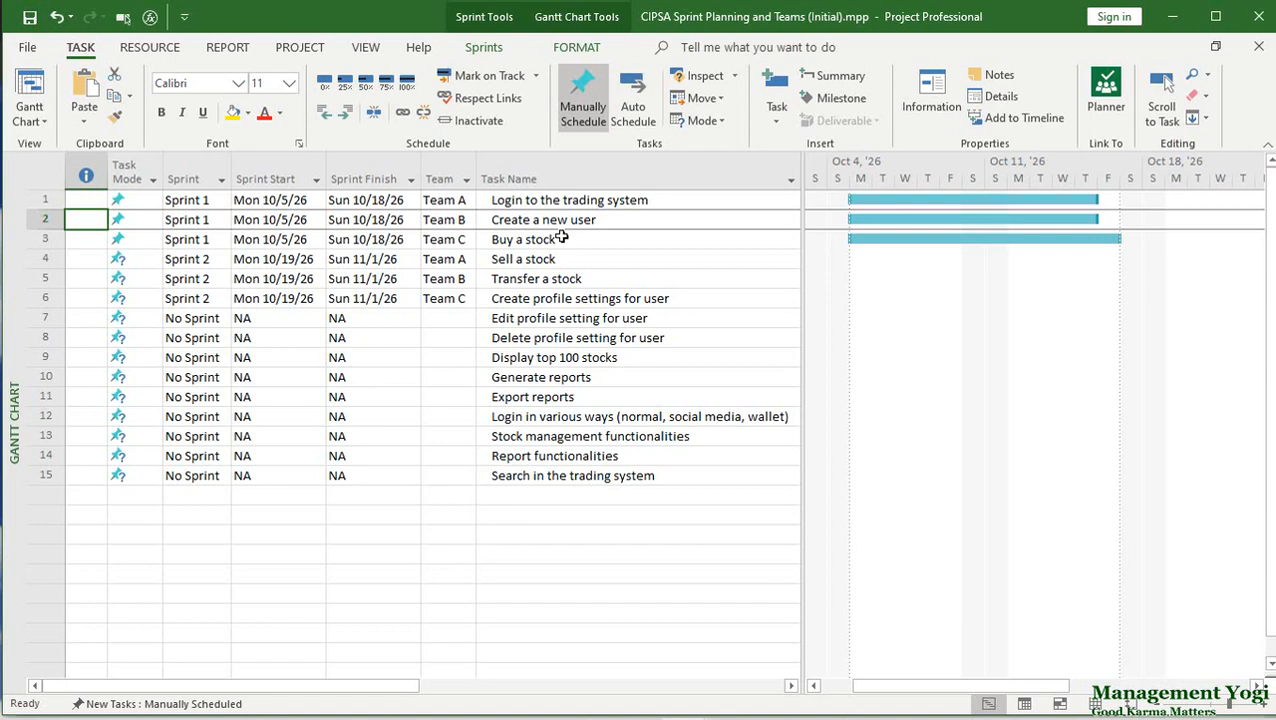
{"action": "key", "text": "alt+Tab"}
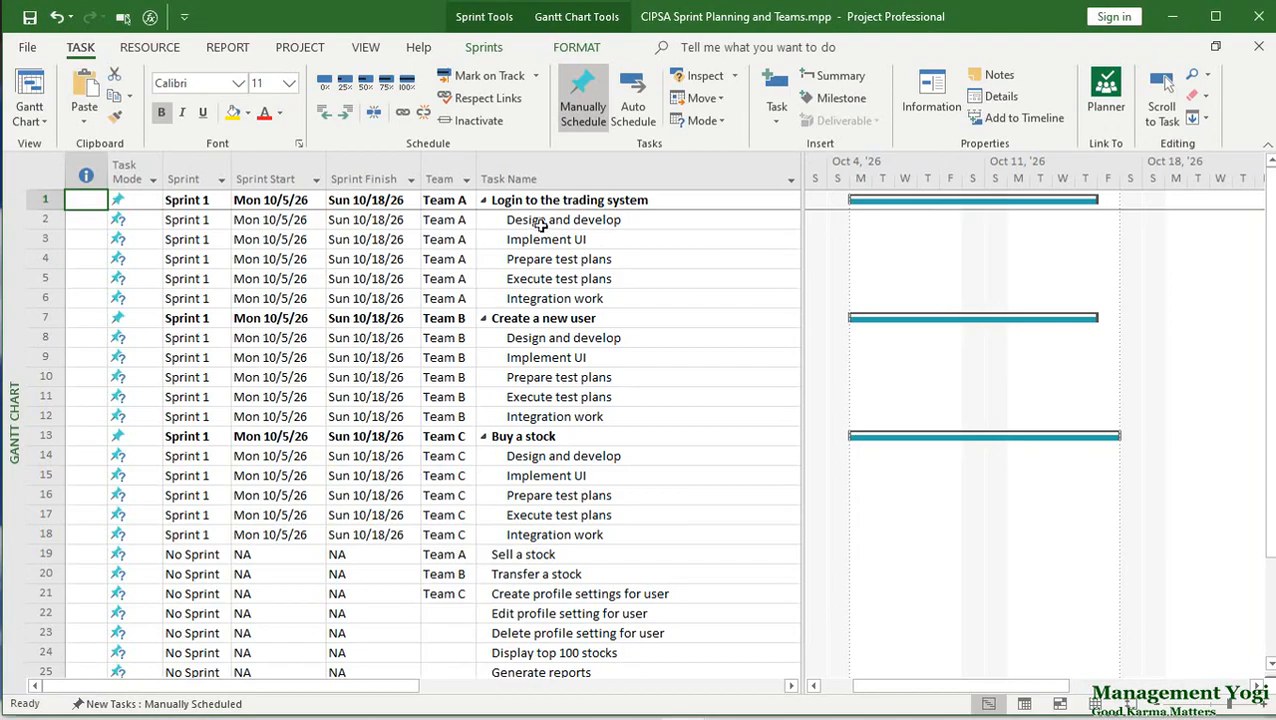
- Examine the Sprint 1 features Login to the trading system, Create a new user and Buy a stock, with their subtasks and teams
{"action": "left_click_drag", "start_coordinate": [541, 220], "coordinate": [532, 416]}
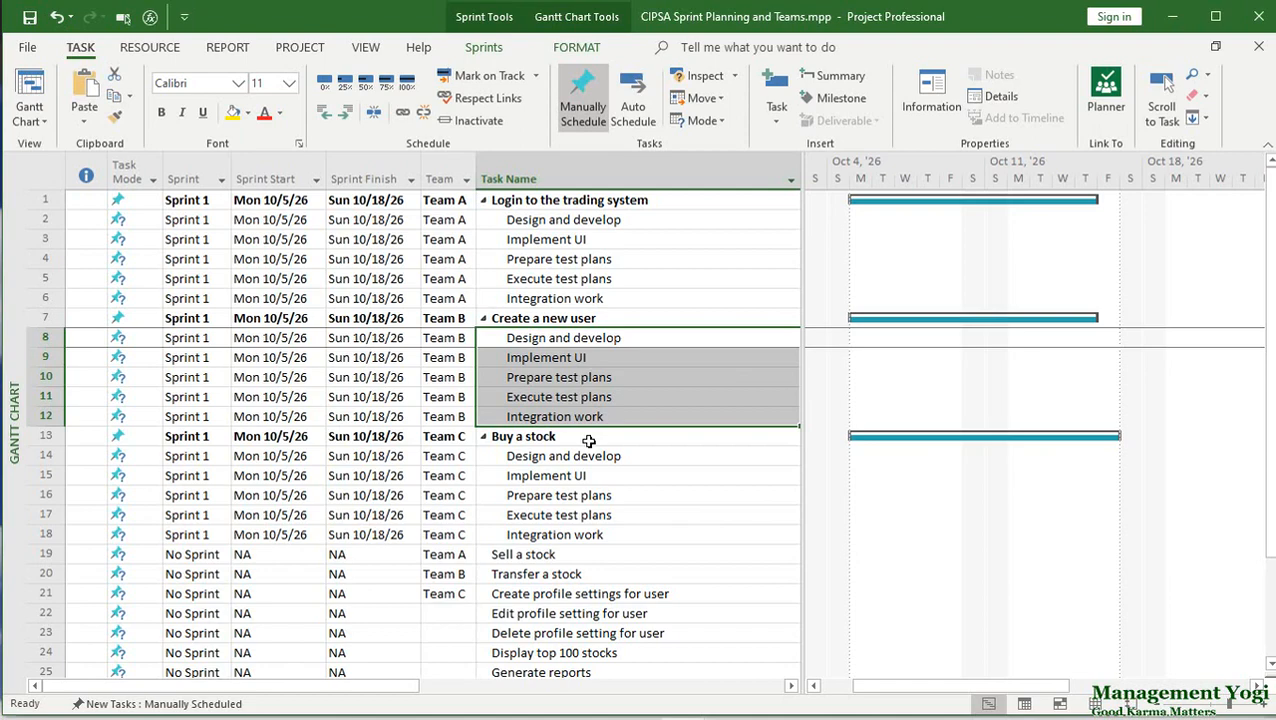
{"action": "left_click_drag", "start_coordinate": [45, 200], "coordinate": [33, 297]}
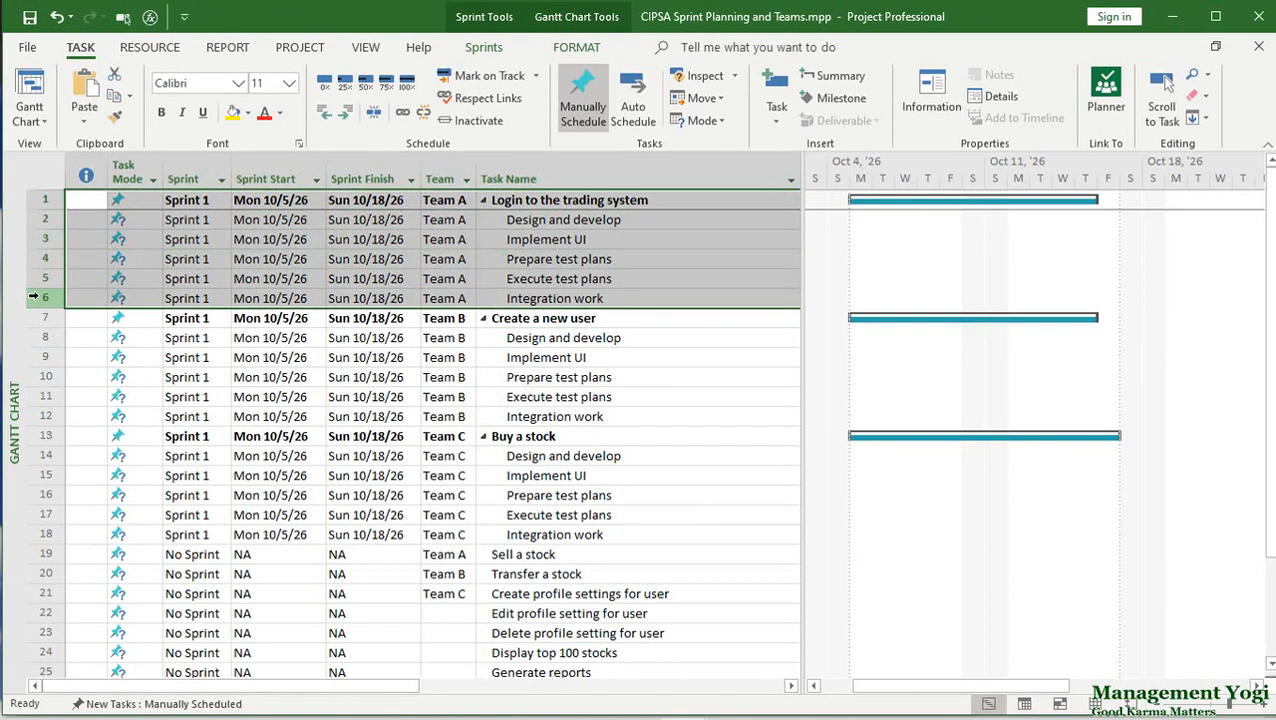
{"action": "left_click_drag", "start_coordinate": [42, 318], "coordinate": [40, 416]}
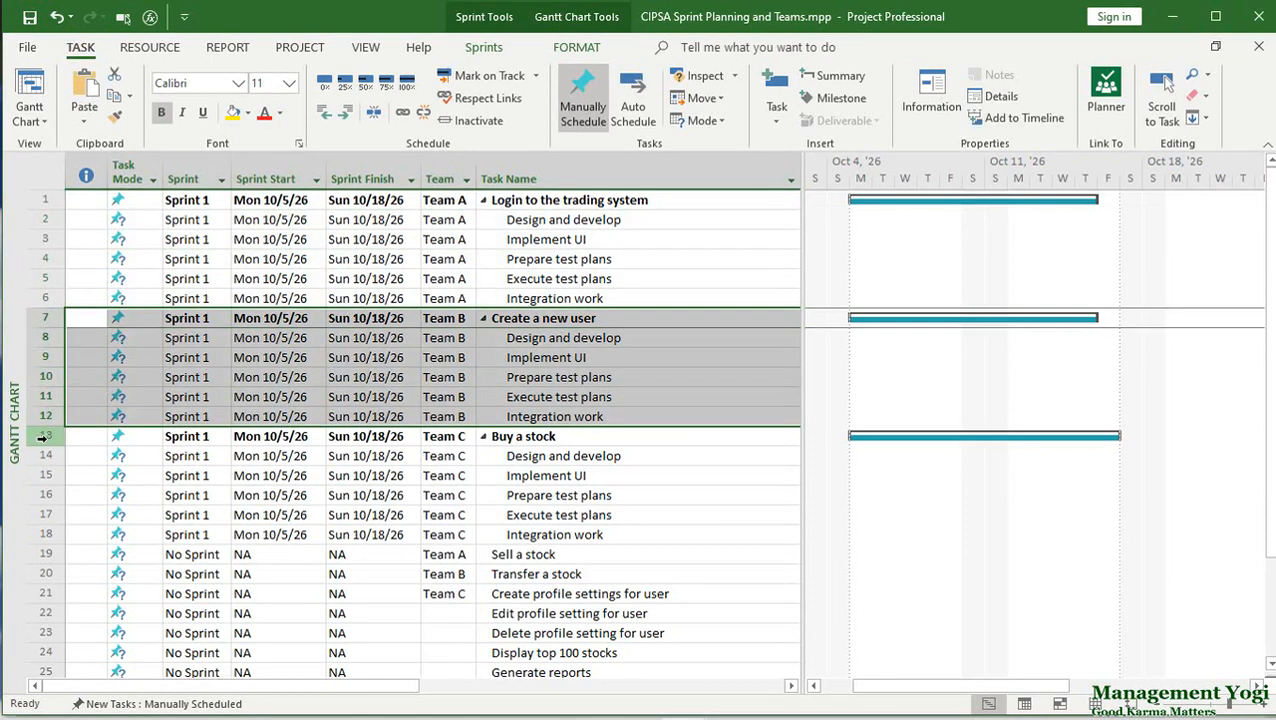
{"action": "left_click", "coordinate": [45, 436]}
{"action": "left_click_drag", "start_coordinate": [45, 436], "coordinate": [42, 535]}
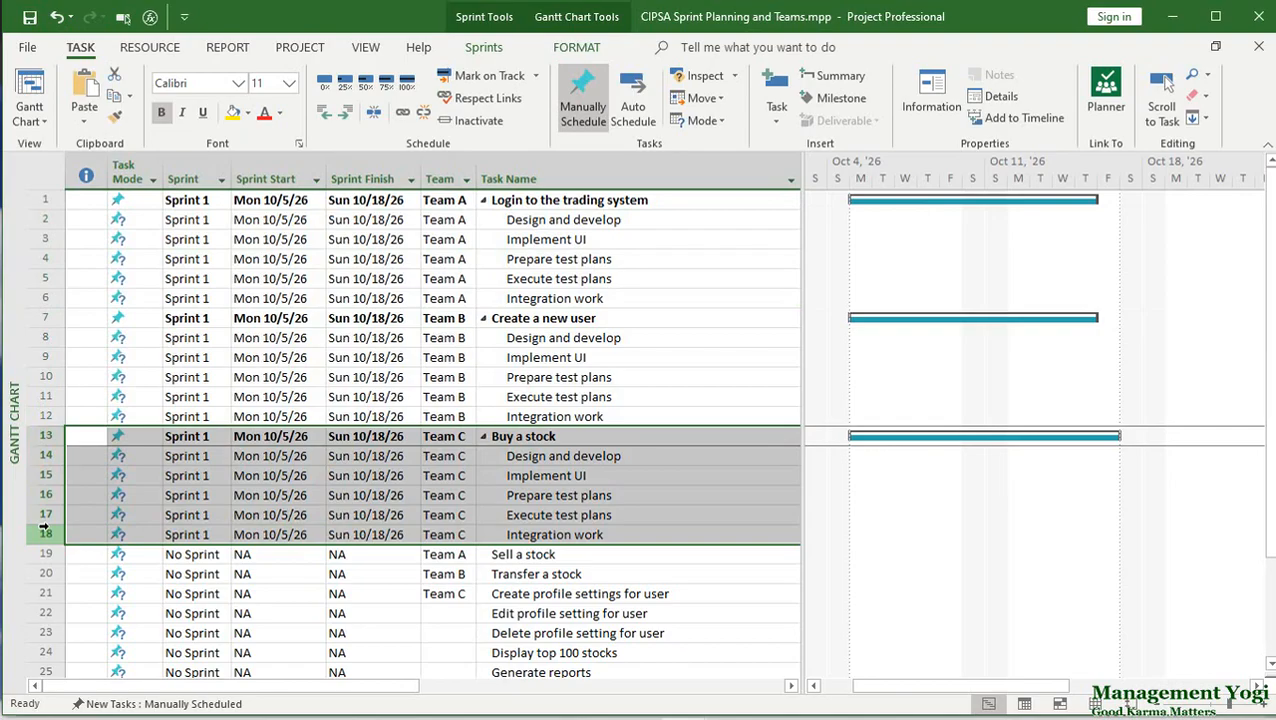
{"action": "left_click_drag", "start_coordinate": [44, 199], "coordinate": [44, 527]}
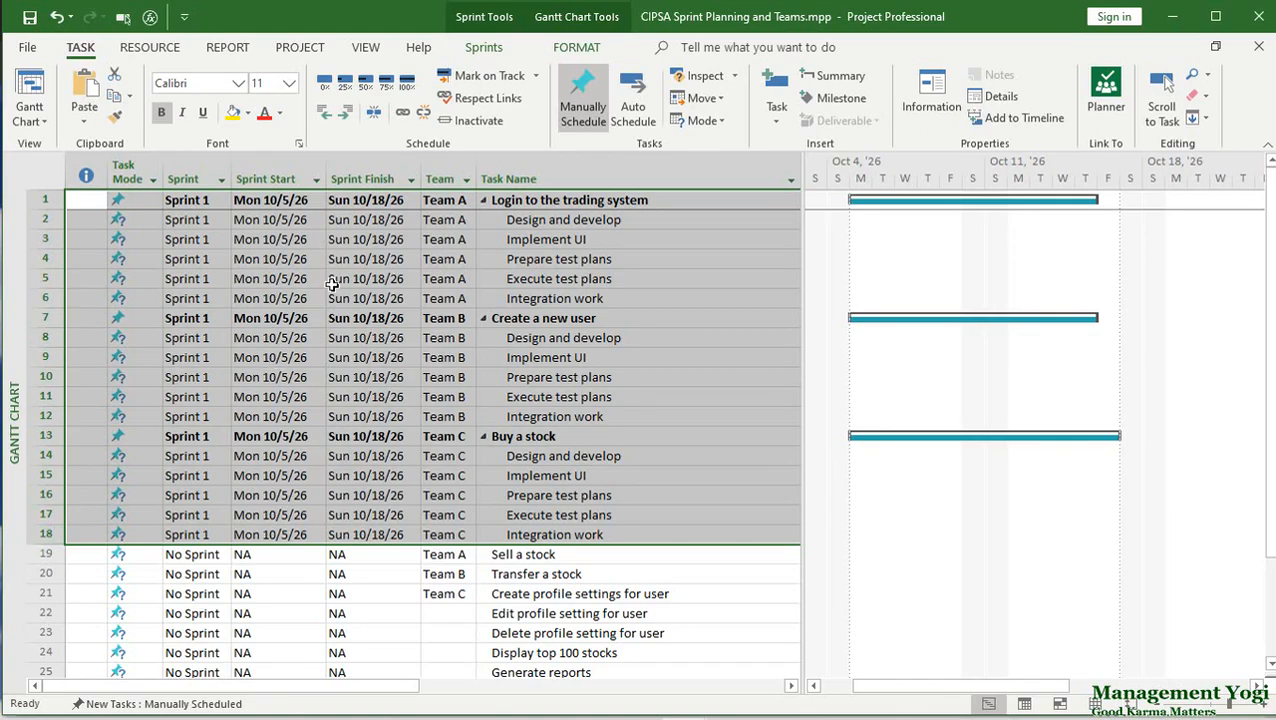
{"action": "left_click", "coordinate": [562, 238]}
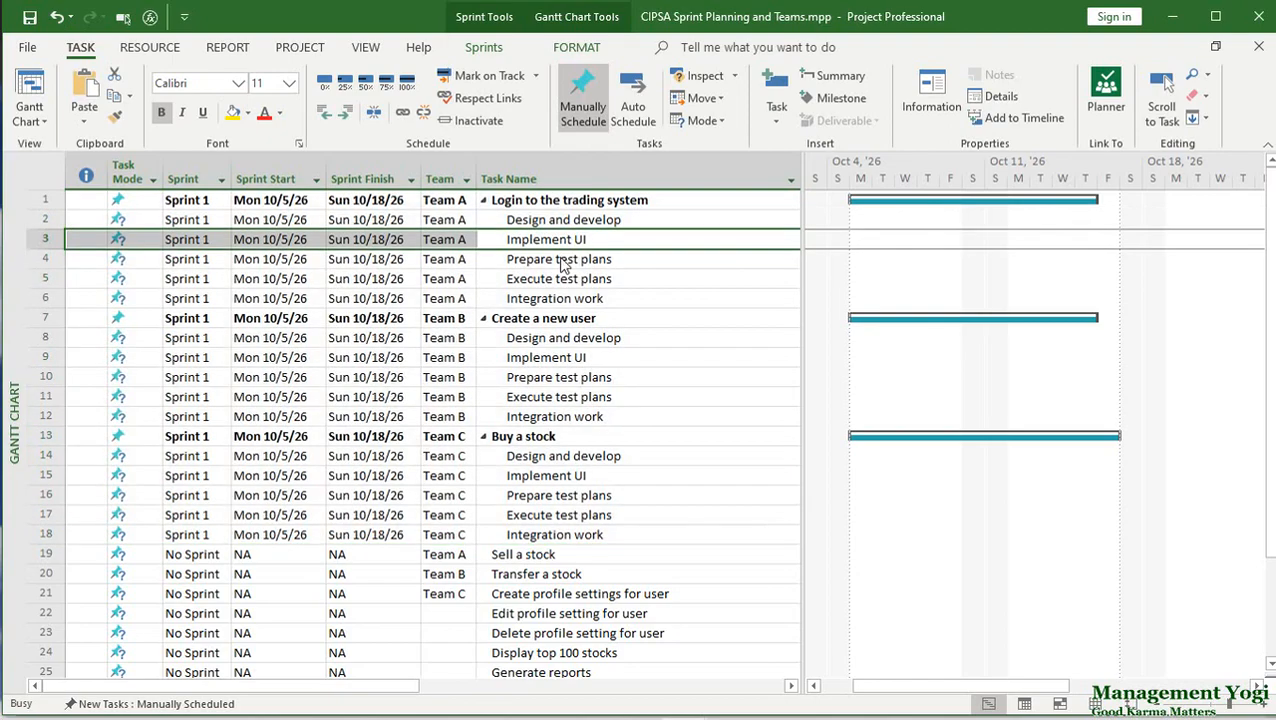
{"action": "left_click", "coordinate": [872, 520]}
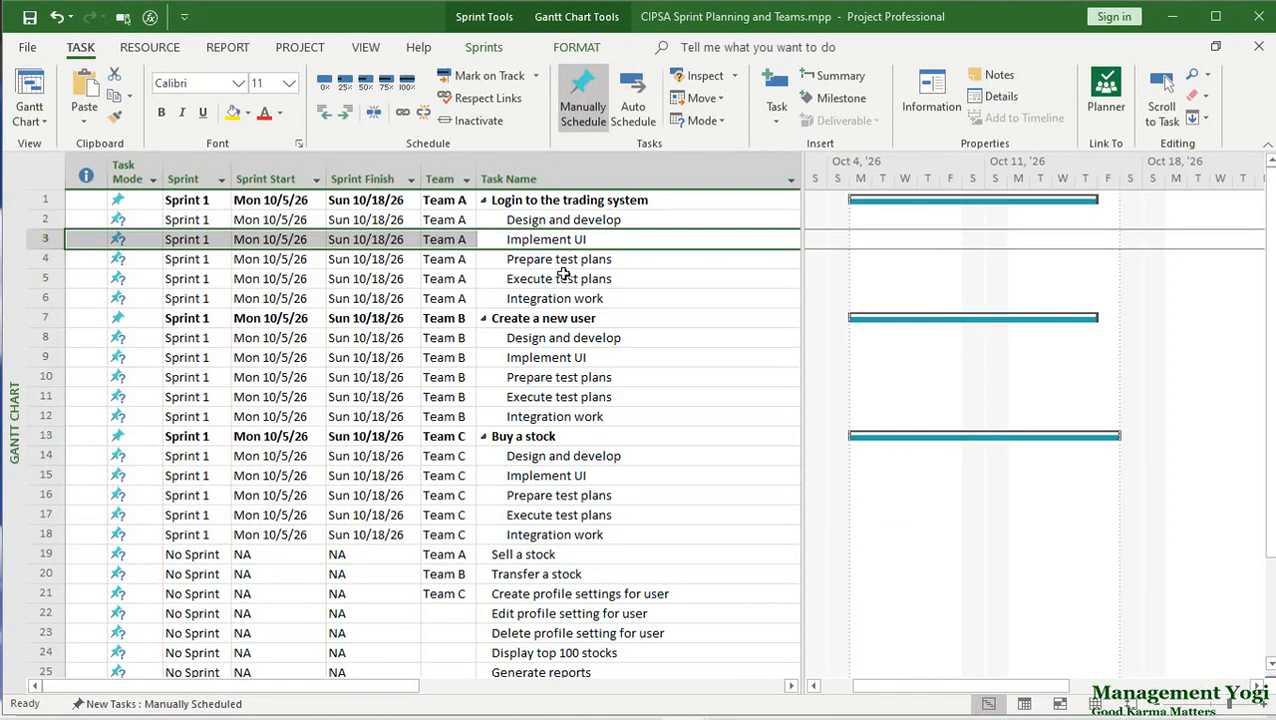